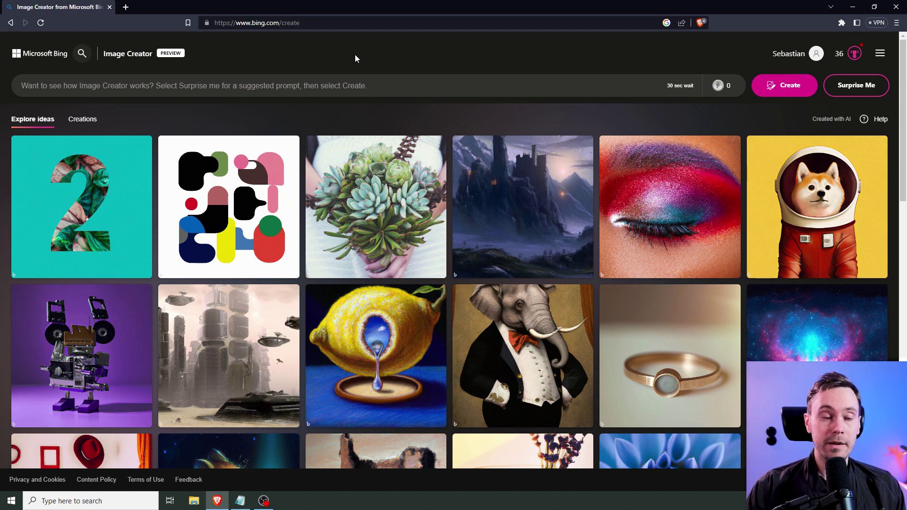
Browse the Explore ideas examples and open the analog-stereo robot image full size.
click(474, 83)
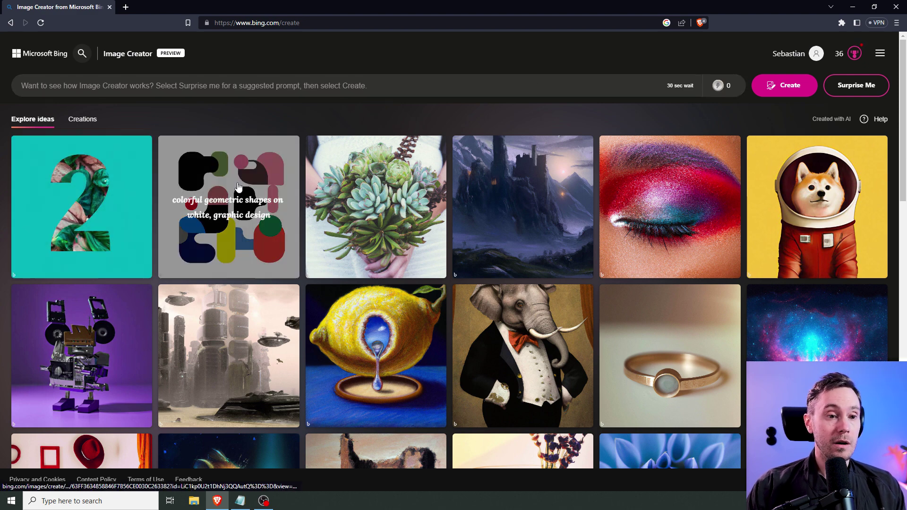
scroll(809, 243, down, 1)
scroll(810, 243, down, 5)
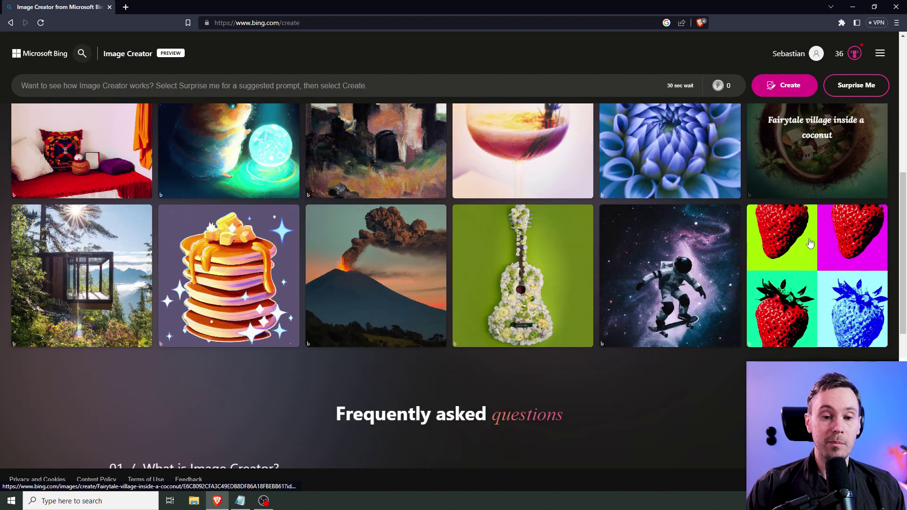
scroll(776, 248, up, 4)
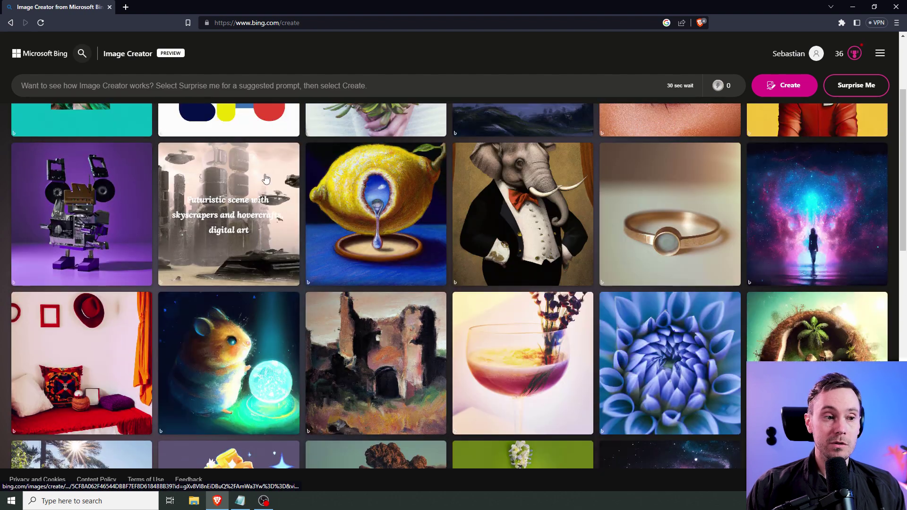
scroll(127, 219, up, 1)
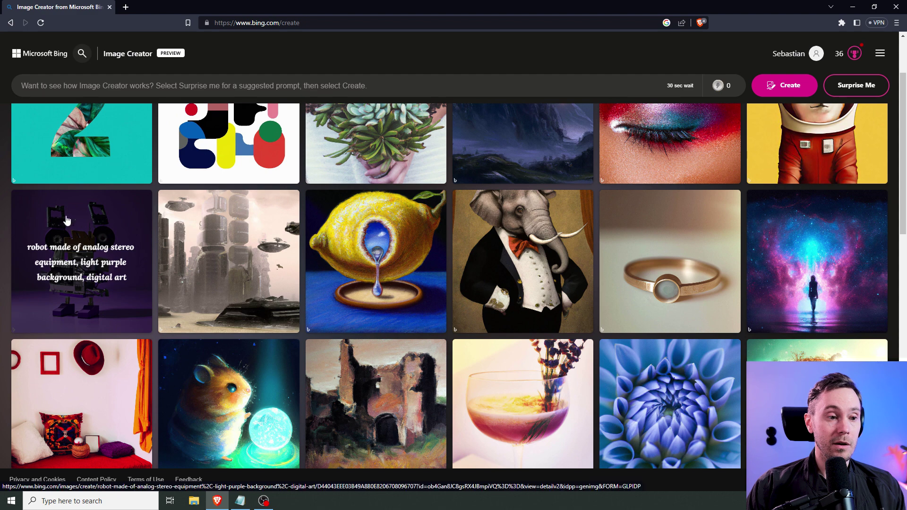
click(99, 229)
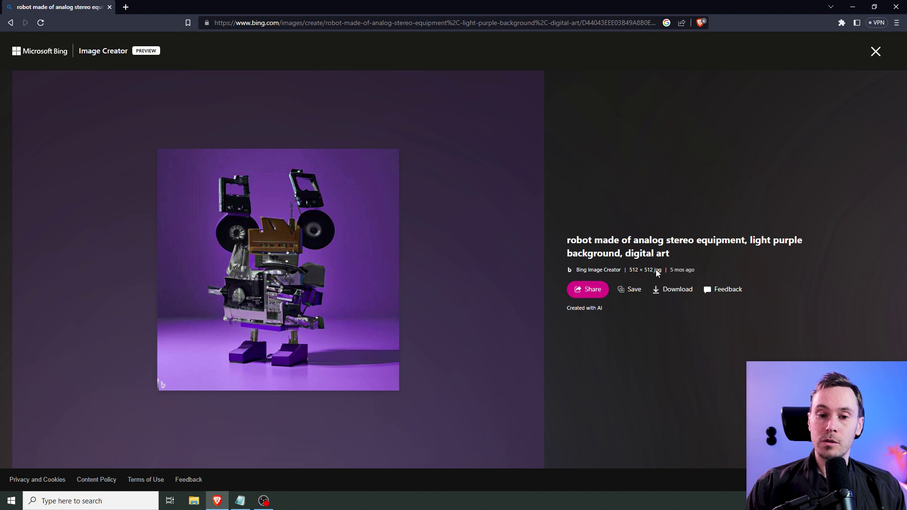
Inspect the bottom-right 'middle aged man portrait closeup' result full size, then close it.
click(883, 52)
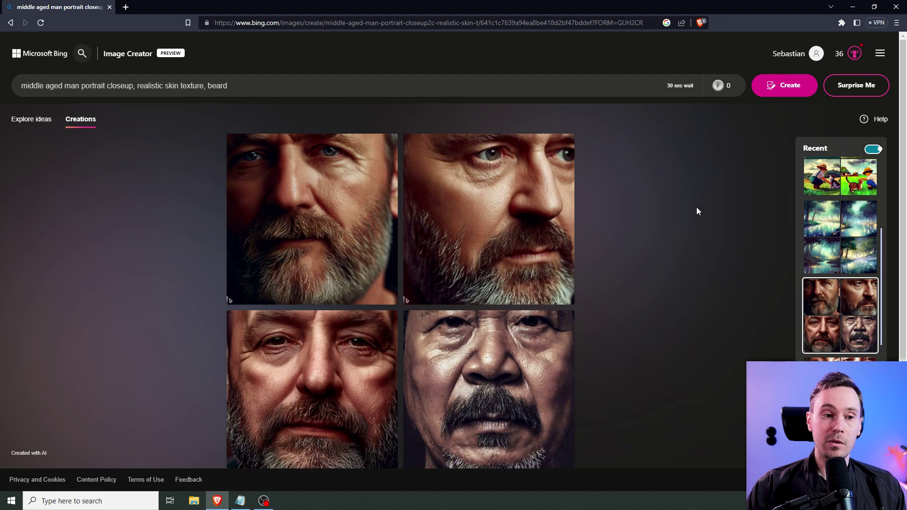
click(462, 336)
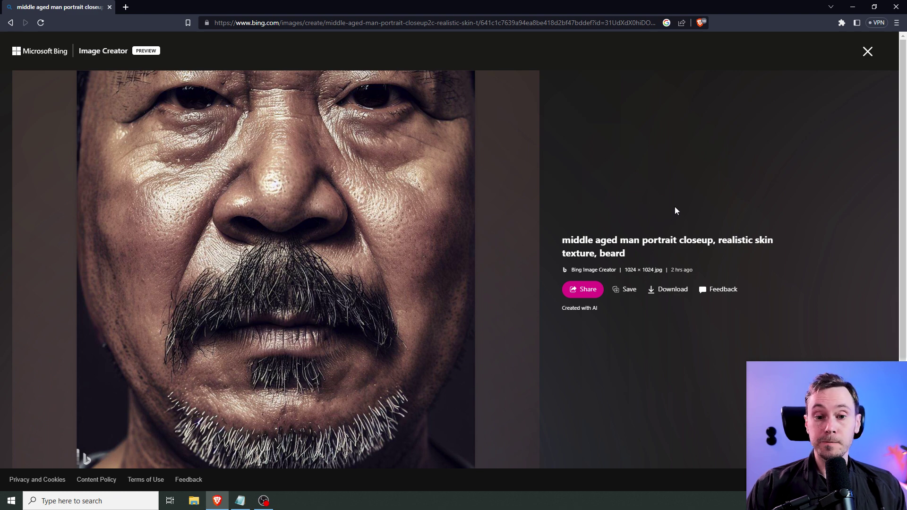
click(868, 51)
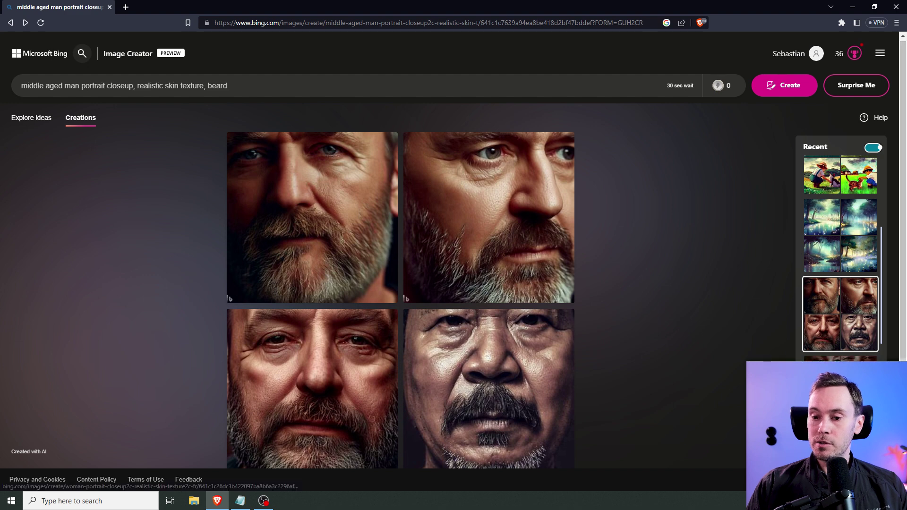
Load the freckled woman portrait creation and view its top-right image full size.
scroll(859, 333, down, 1)
click(859, 333)
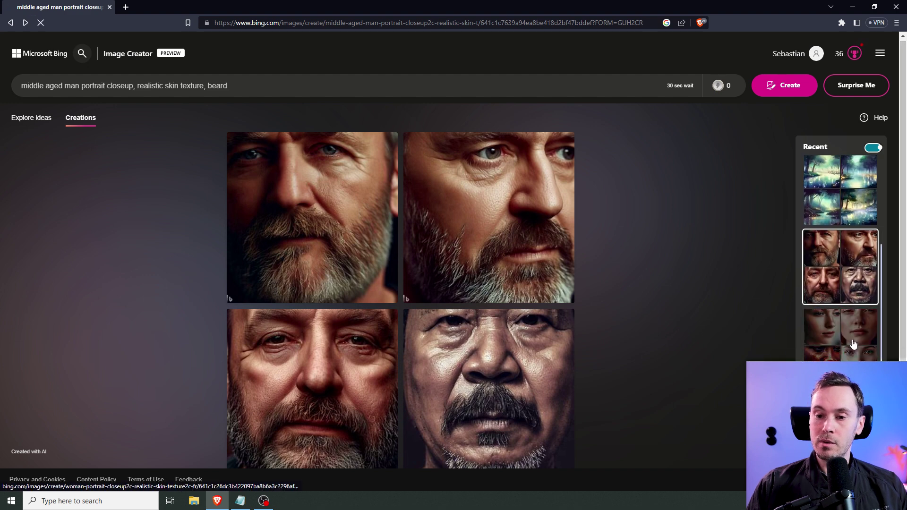
click(532, 223)
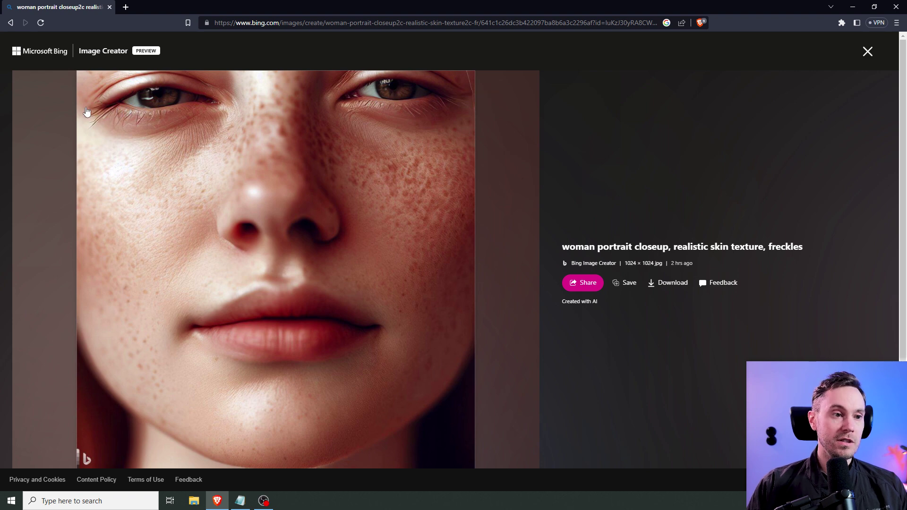
click(868, 51)
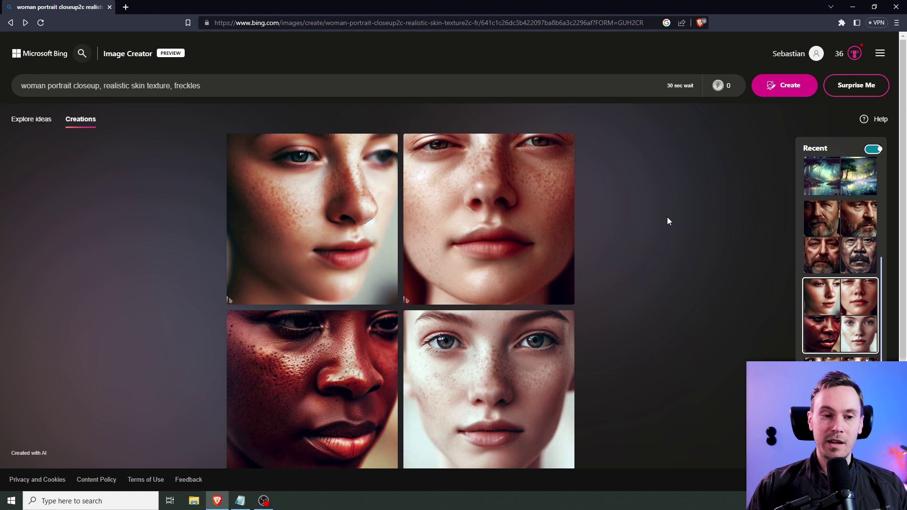
scroll(832, 275, down, 2)
scroll(832, 275, down, 4)
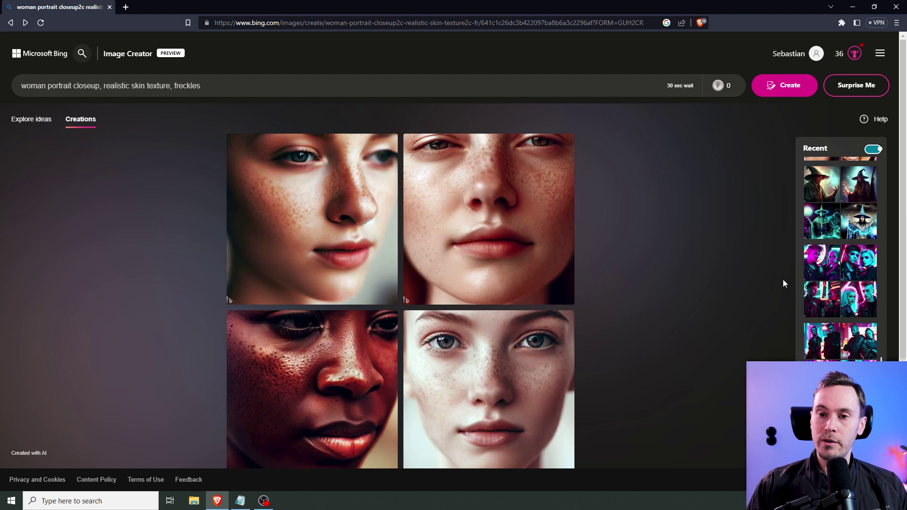
Load the cyberpunk neon city creation and view its top-right couple image enlarged.
click(830, 343)
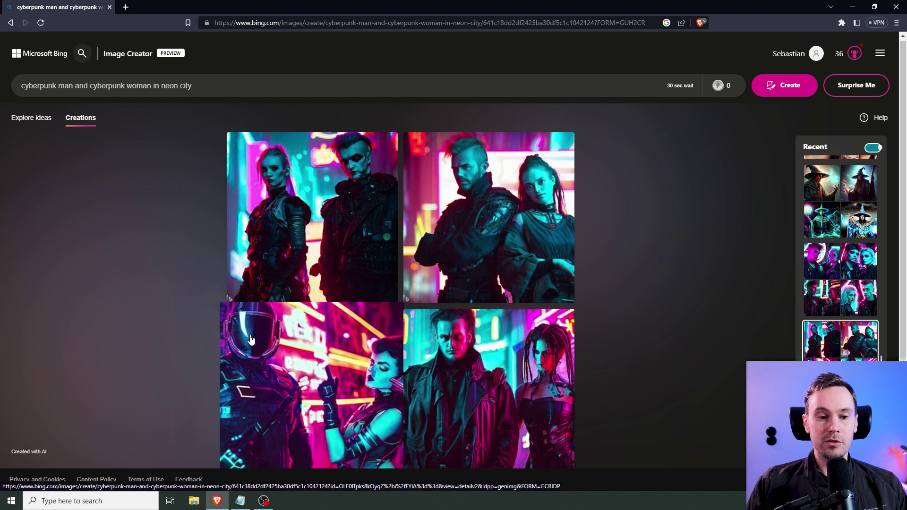
click(484, 174)
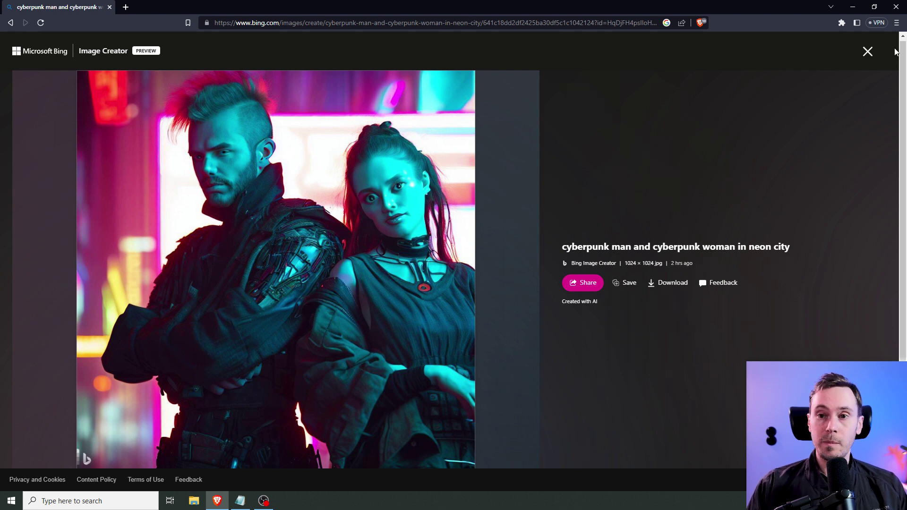
click(867, 52)
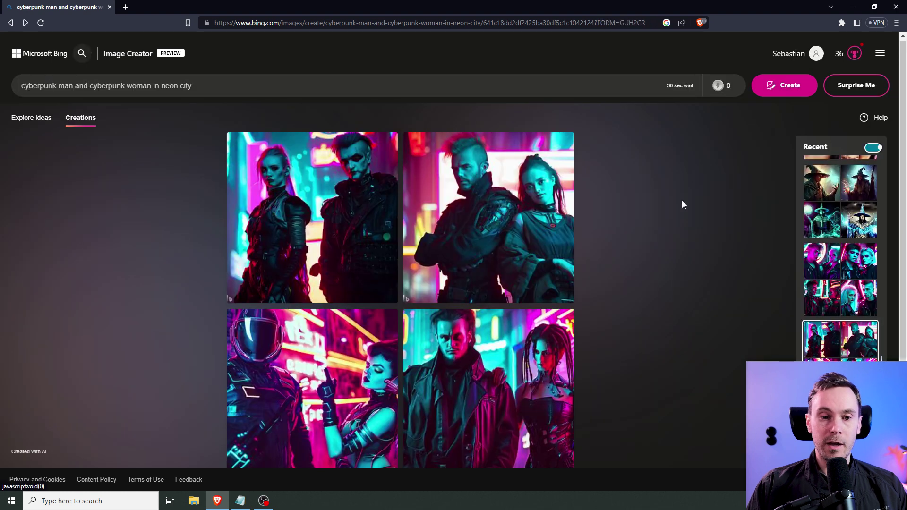
Load the Fantasy wizard creation and view its first wizard image full size.
click(846, 196)
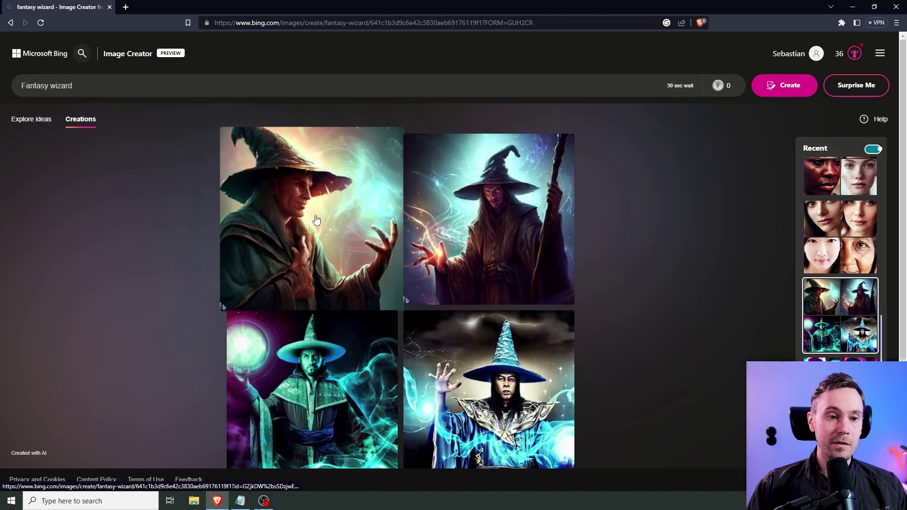
click(354, 278)
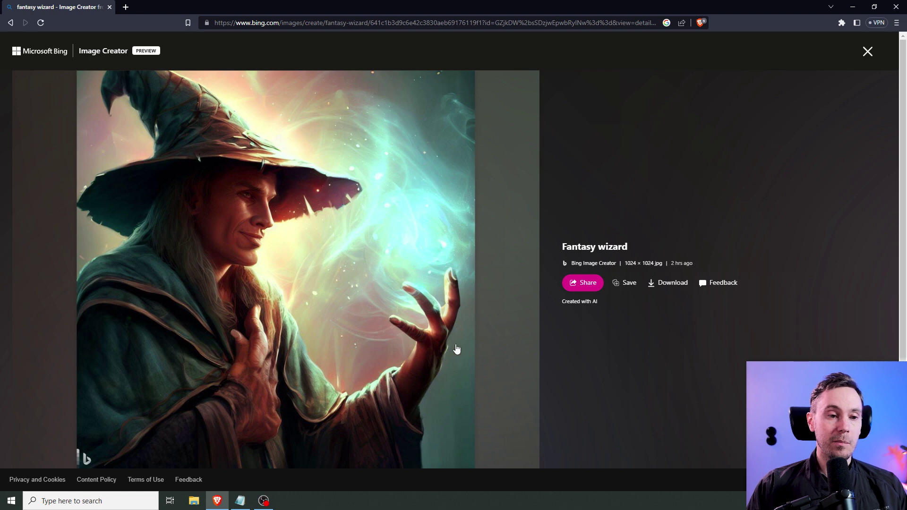
click(818, 185)
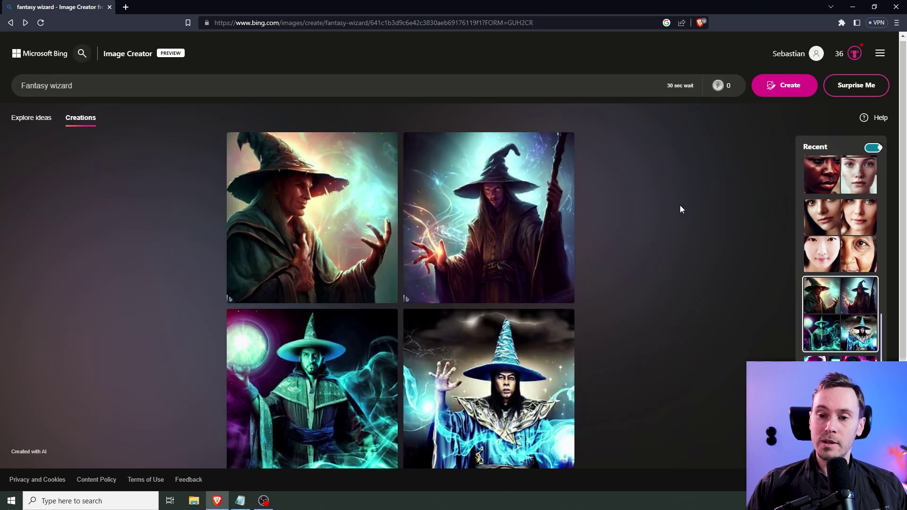
scroll(875, 304, up, 3)
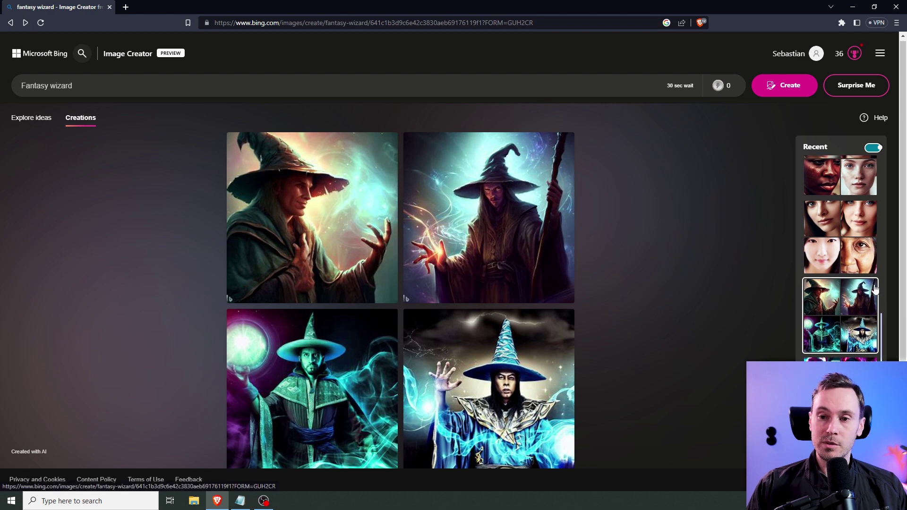
Load the studio ghibli forest painting creation and enlarge one of its paintings.
scroll(875, 305, down, 3)
click(876, 305)
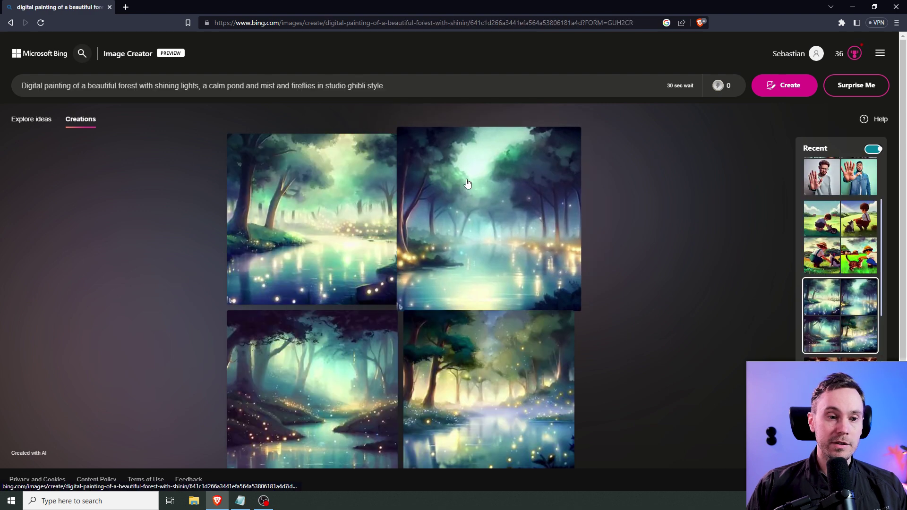
click(492, 186)
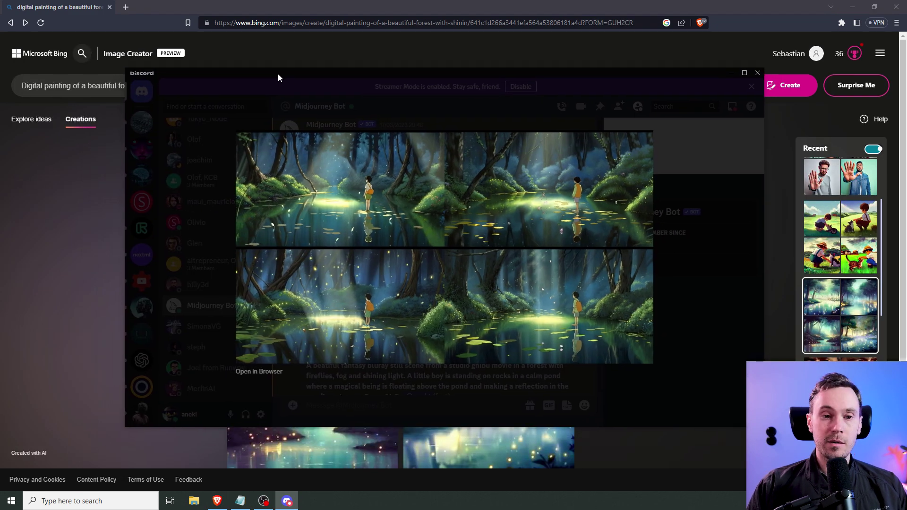
Shift the Discord window slightly left to reach the Midjourney hands image.
drag(278, 74, 273, 74)
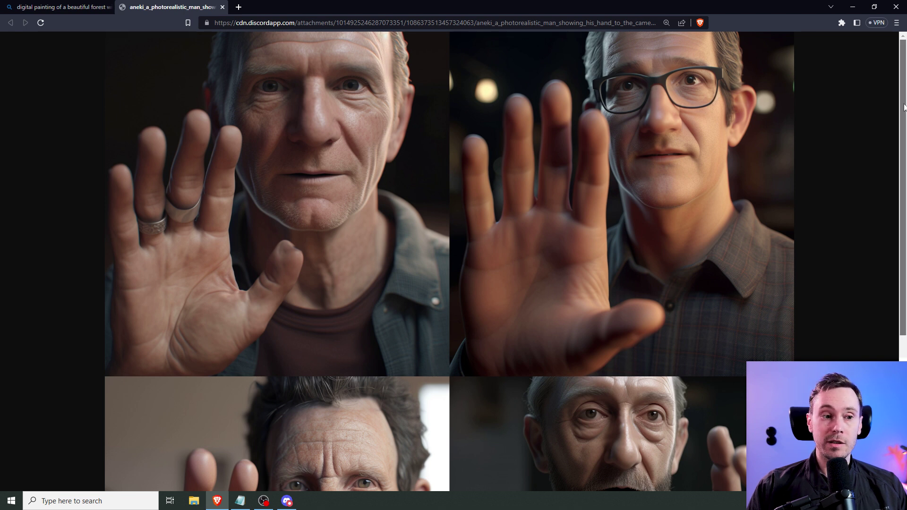
Return to Image Creator and load the 'man showing his hand to the camera' creations.
drag(905, 108, 903, 265)
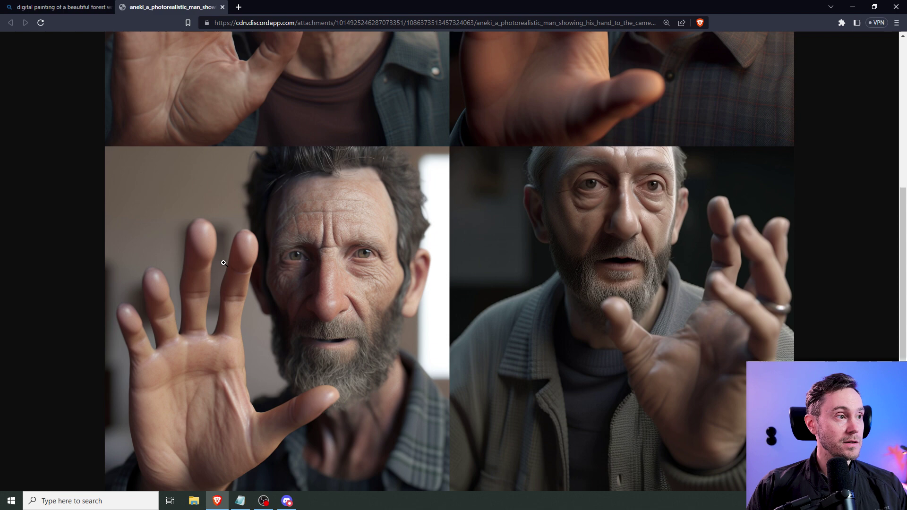
scroll(223, 263, up, 5)
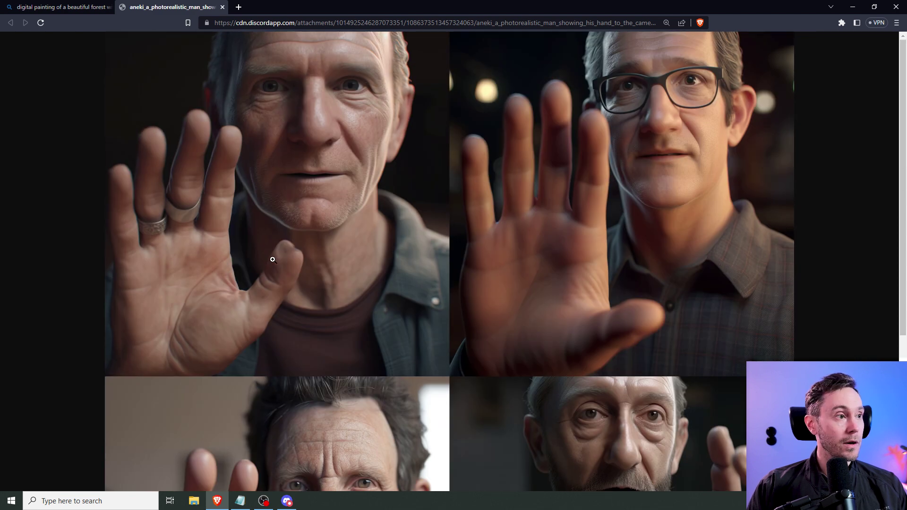
scroll(391, 246, down, 5)
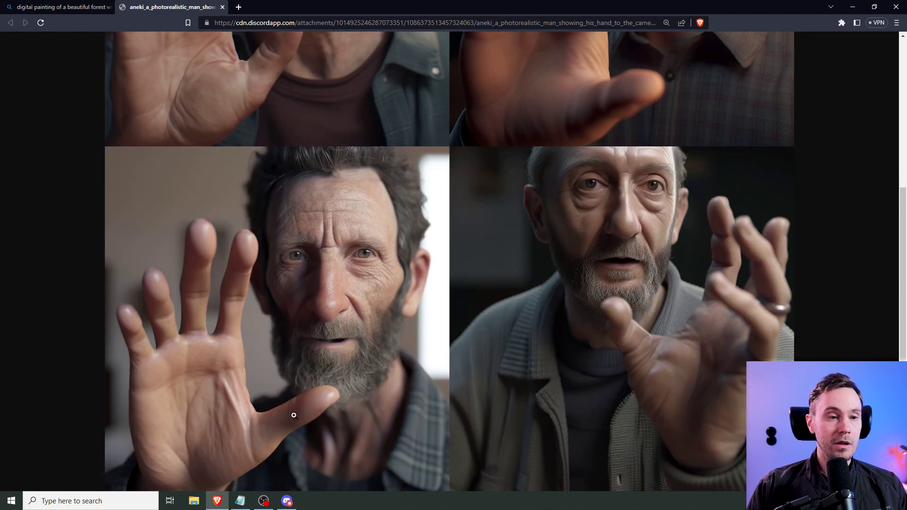
click(62, 6)
click(824, 169)
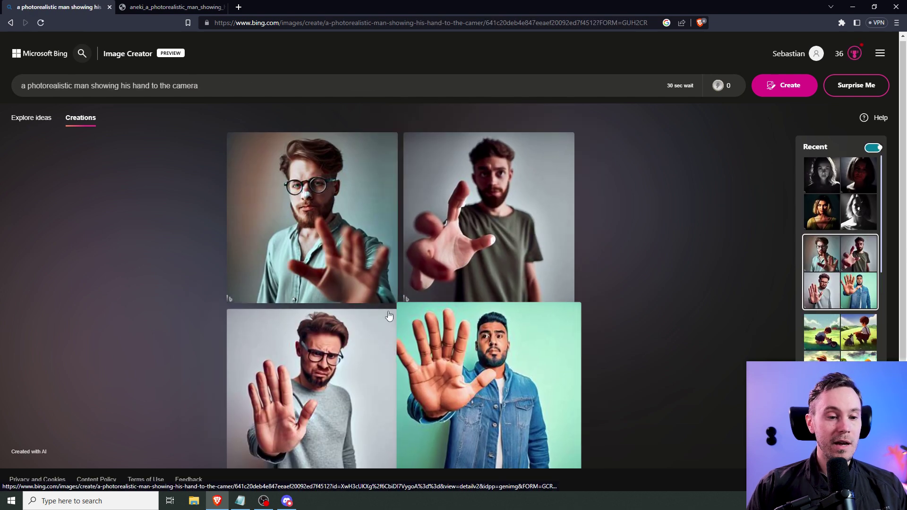
View the grey-sweater, denim-jacket and man-in-glasses hand images full size in turn.
click(314, 390)
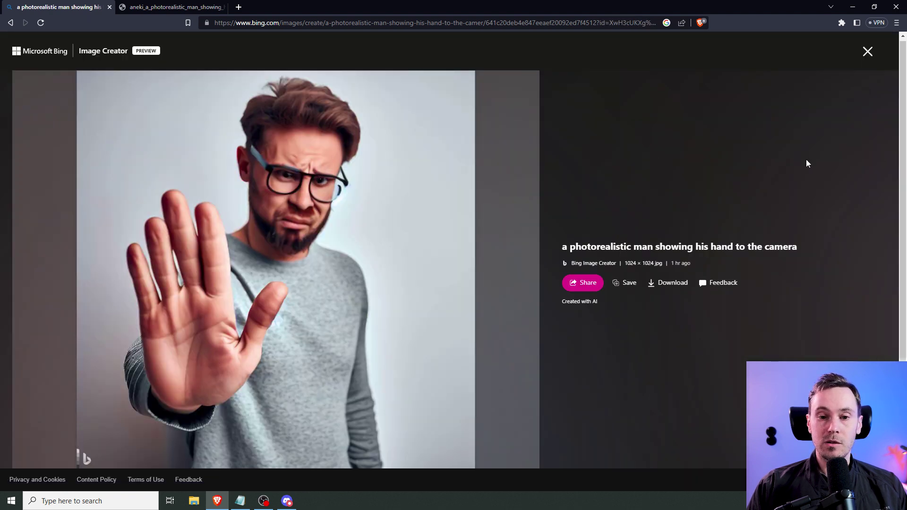
key(alt+Left)
click(484, 345)
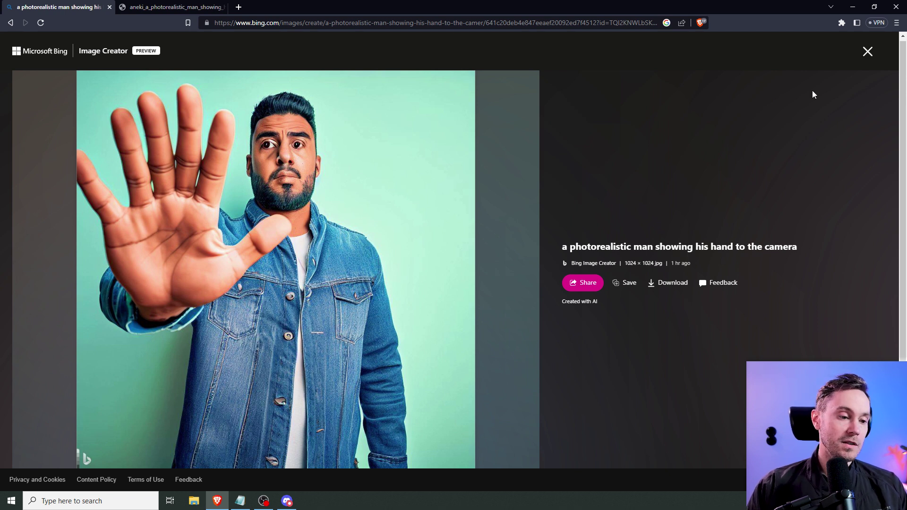
click(867, 53)
click(326, 288)
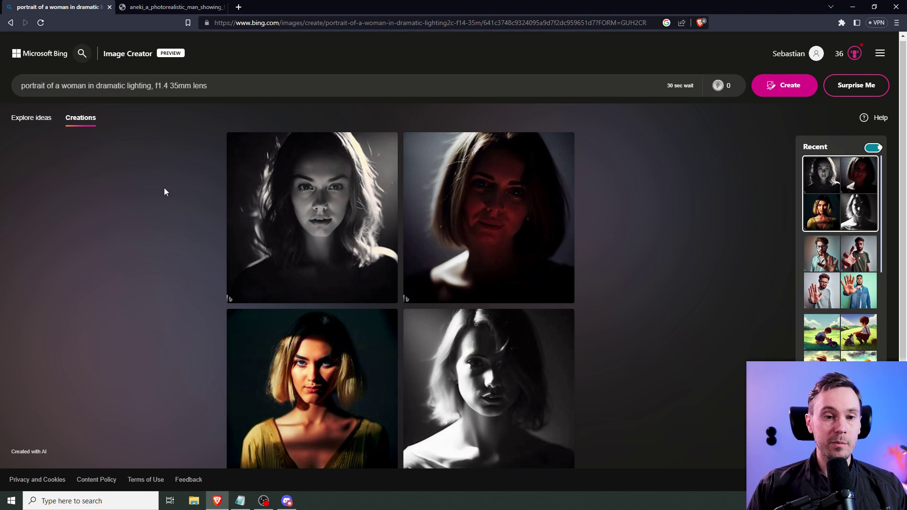
View the black-and-white and red-lit dramatic-lighting portraits full size, then close the viewer.
click(356, 212)
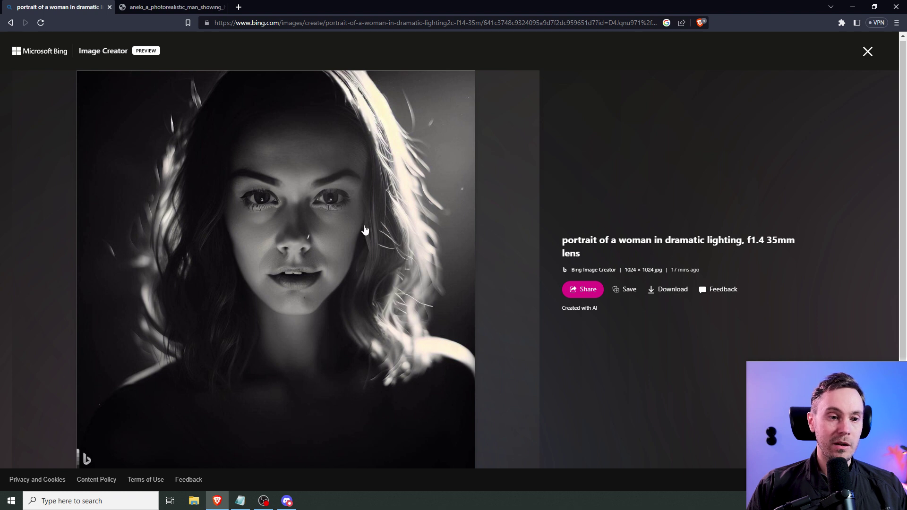
click(492, 172)
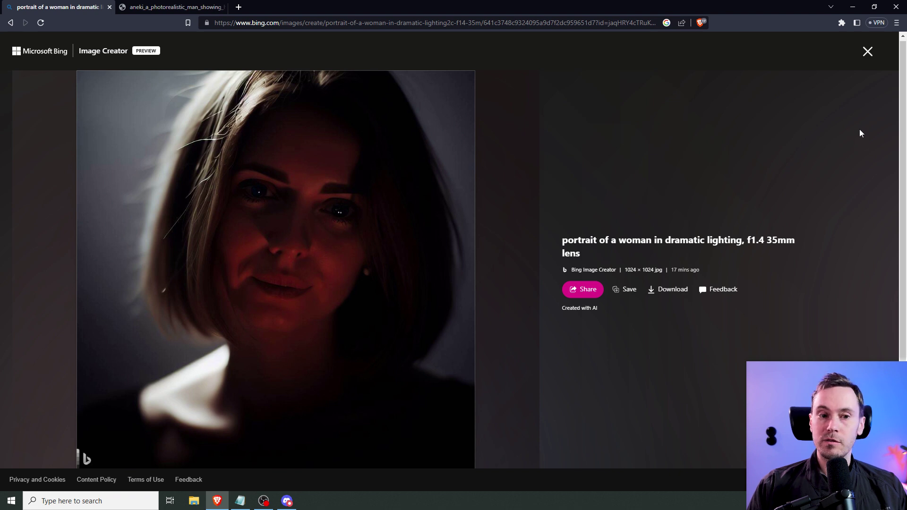
click(869, 53)
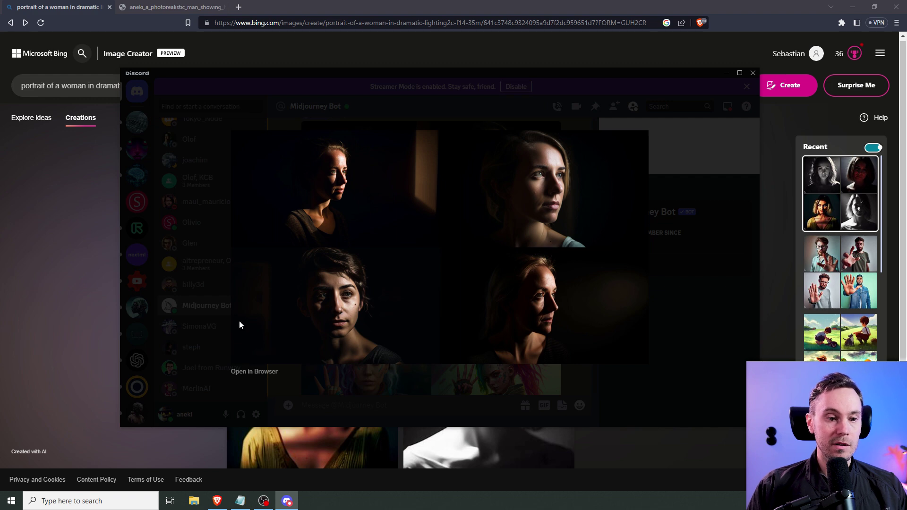
Open the Midjourney dramatic-lighting portraits full size in the browser and scroll through them.
click(258, 372)
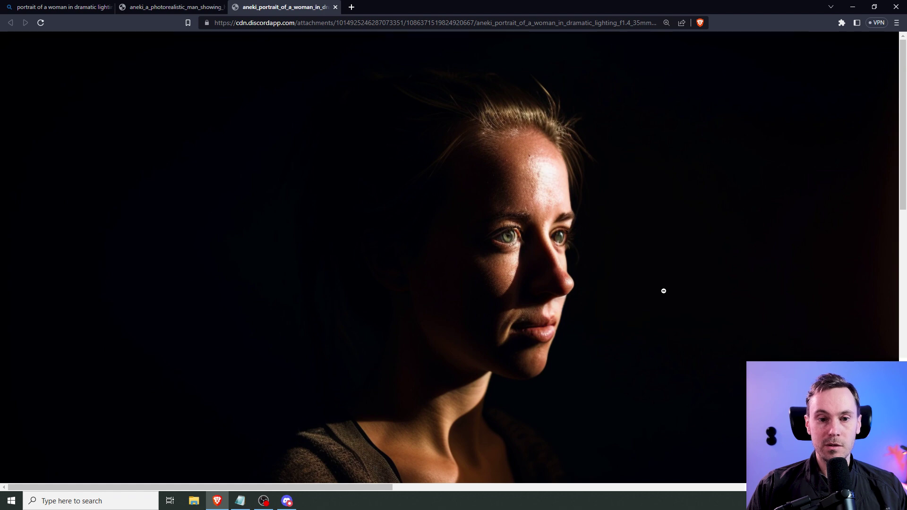
scroll(663, 291, down, 12)
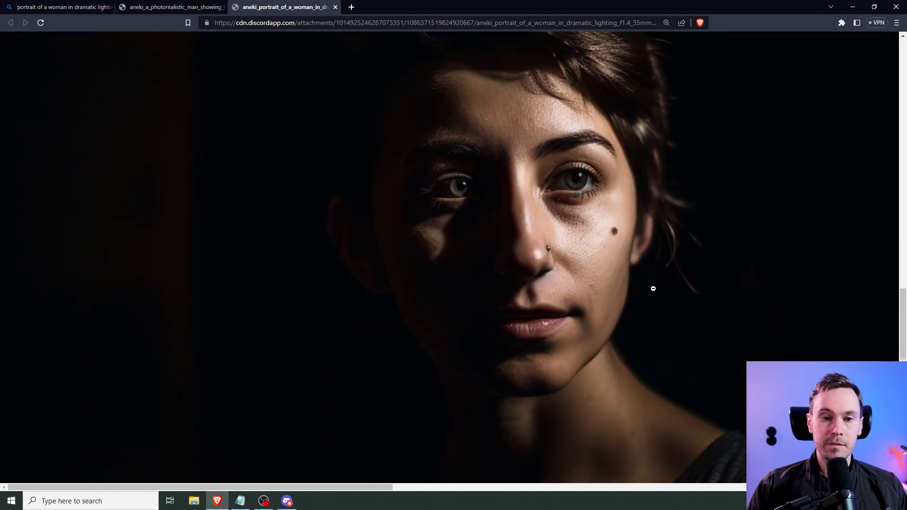
scroll(653, 288, down, 1)
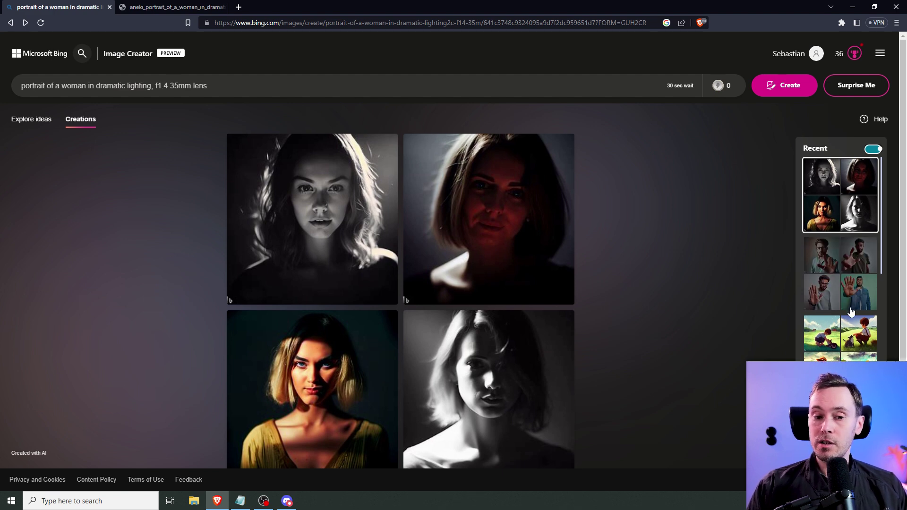
Open the pixel-art garden creation, view two images full size, then begin the 'pixelart of a cat' prompt.
scroll(845, 312, down, 1)
scroll(846, 312, down, 10)
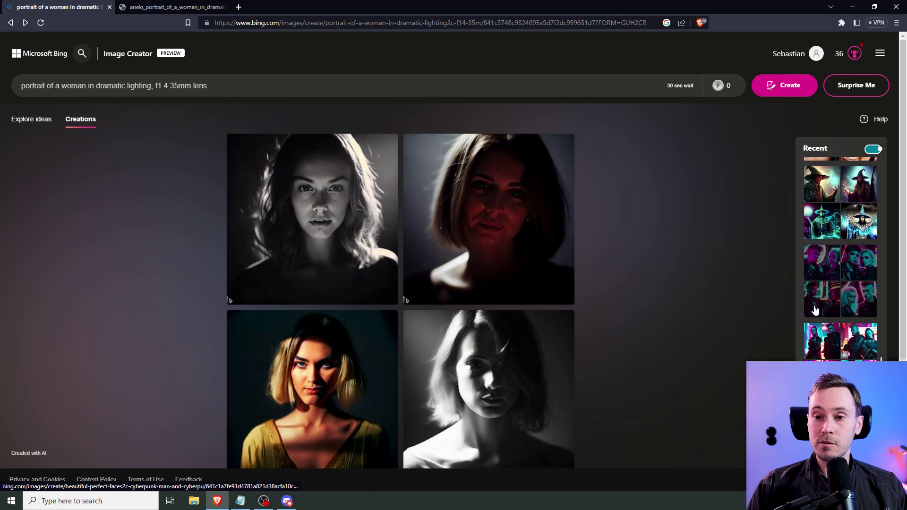
click(836, 378)
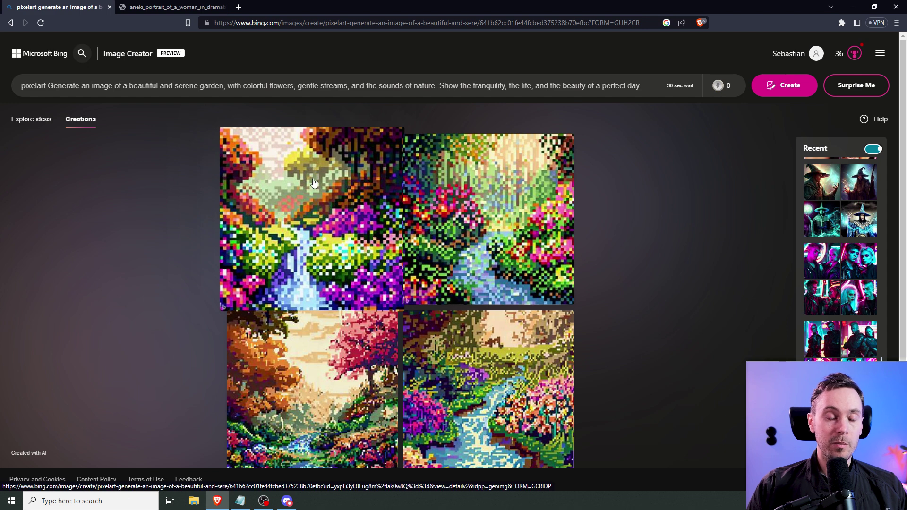
click(314, 182)
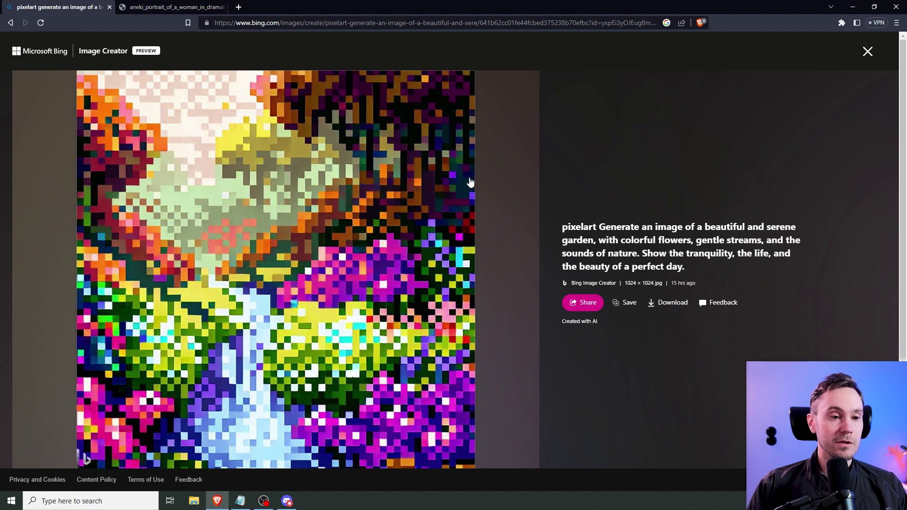
click(868, 56)
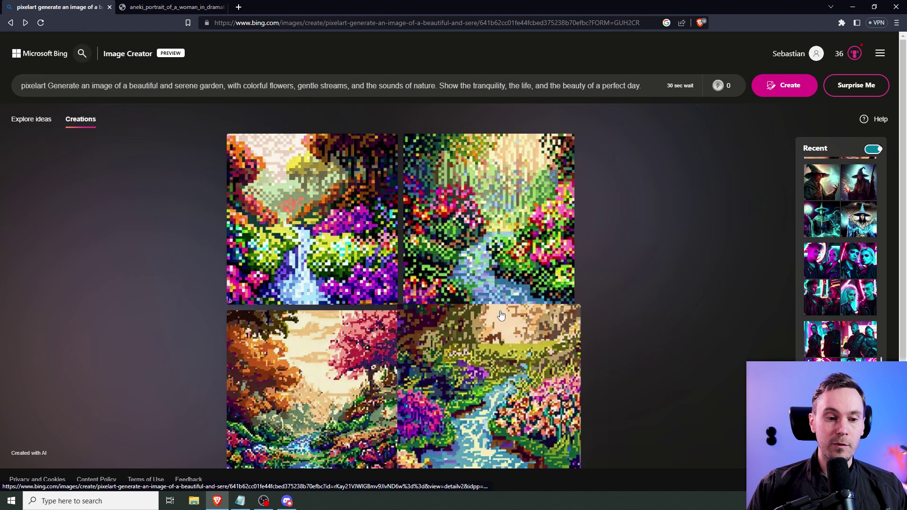
click(288, 374)
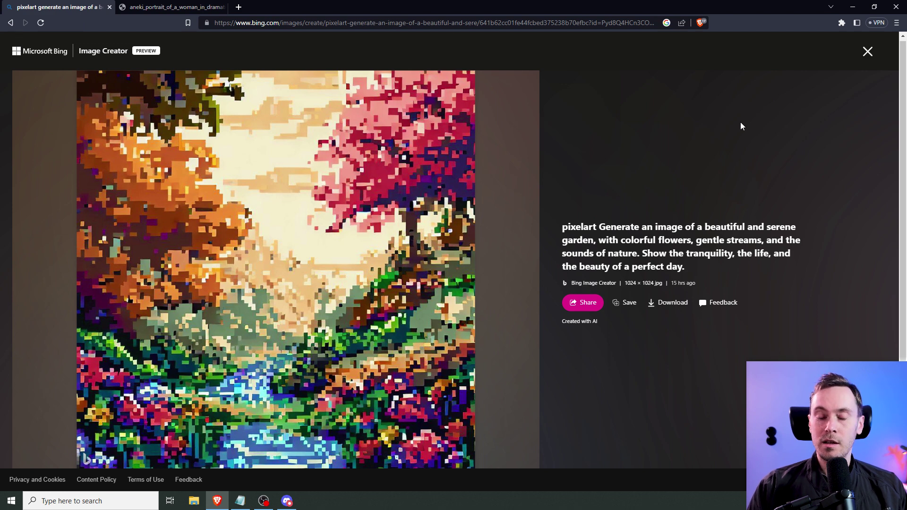
click(868, 52)
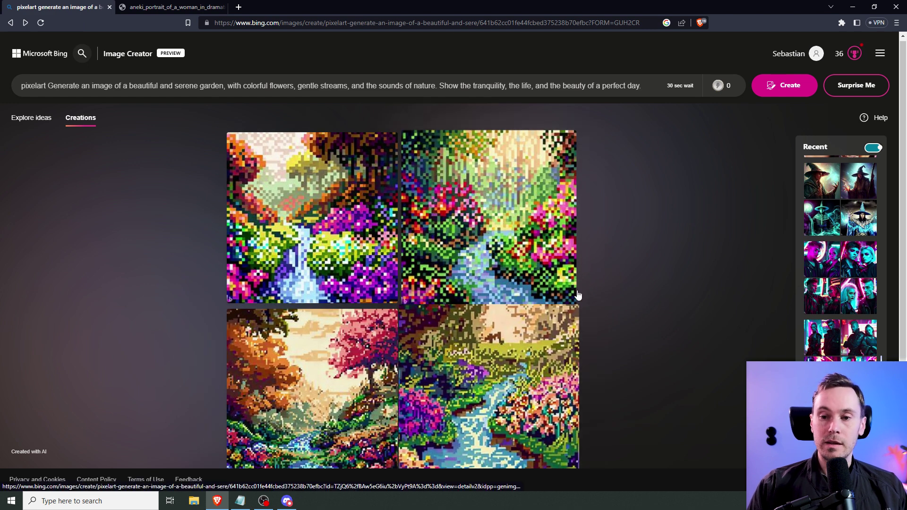
click(416, 84)
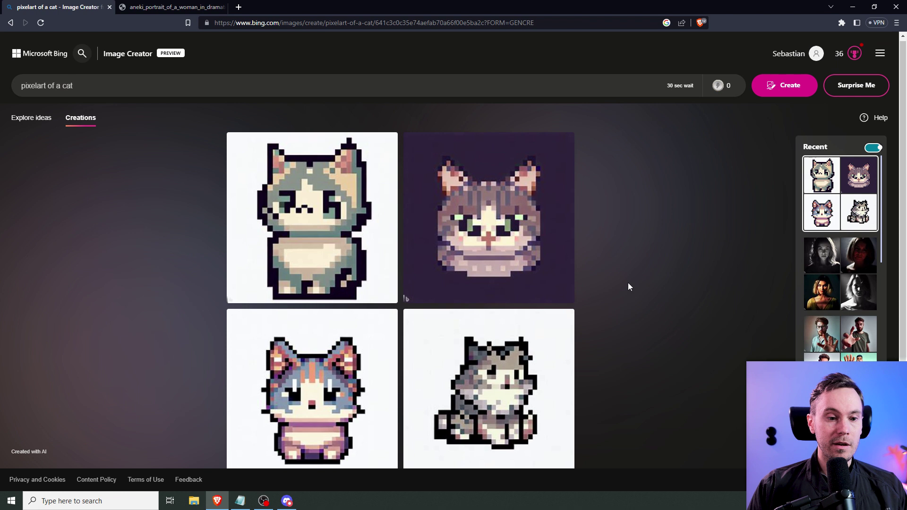
View the first pixel-art cat image full size, then close the viewer.
click(310, 239)
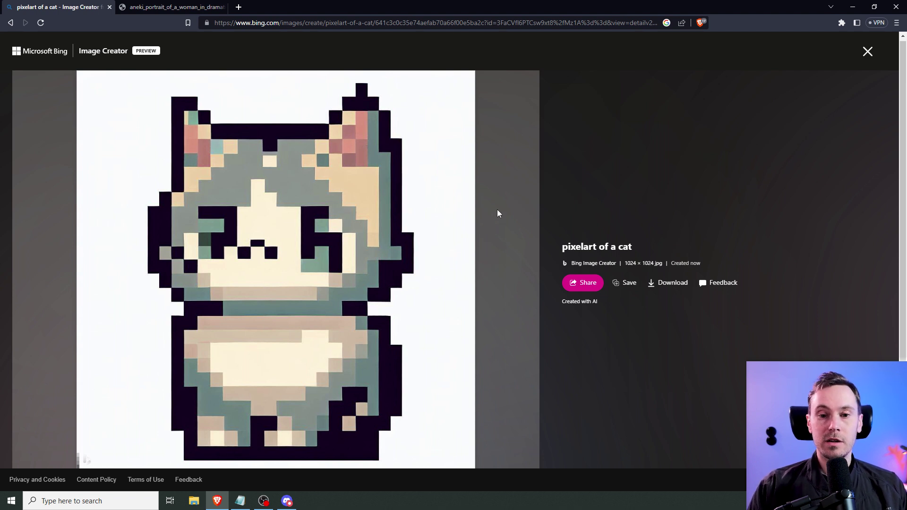
click(868, 52)
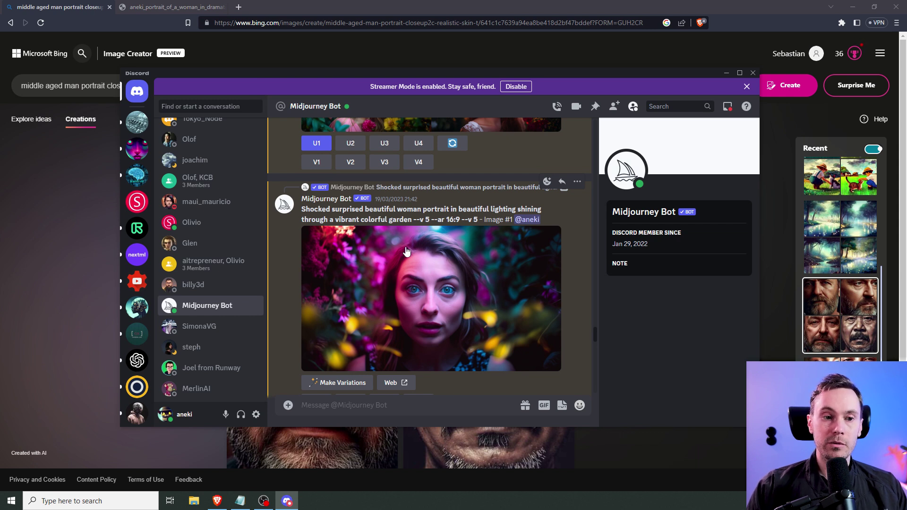
Copy the shocked-woman garden prompt from the Midjourney chat into Bing Image Creator's prompt box.
click(444, 268)
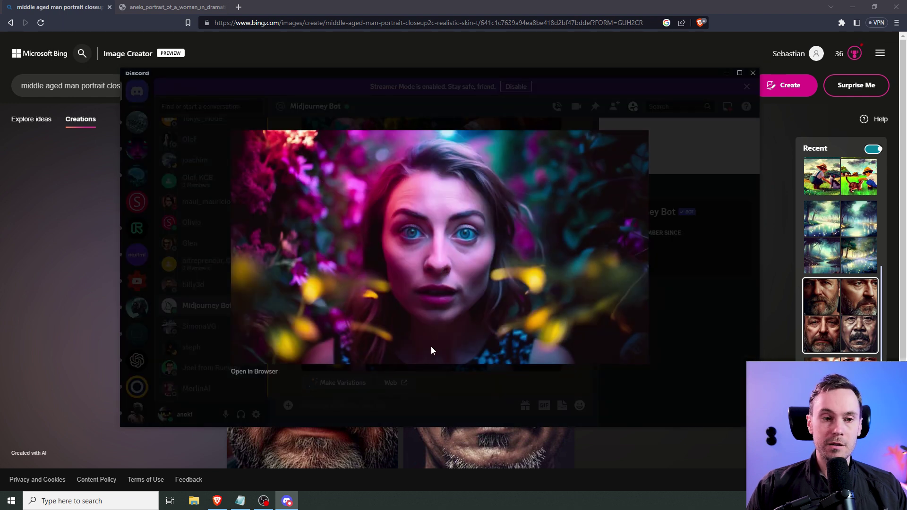
key(Escape)
drag(302, 209, 411, 219)
key(ctrl+c)
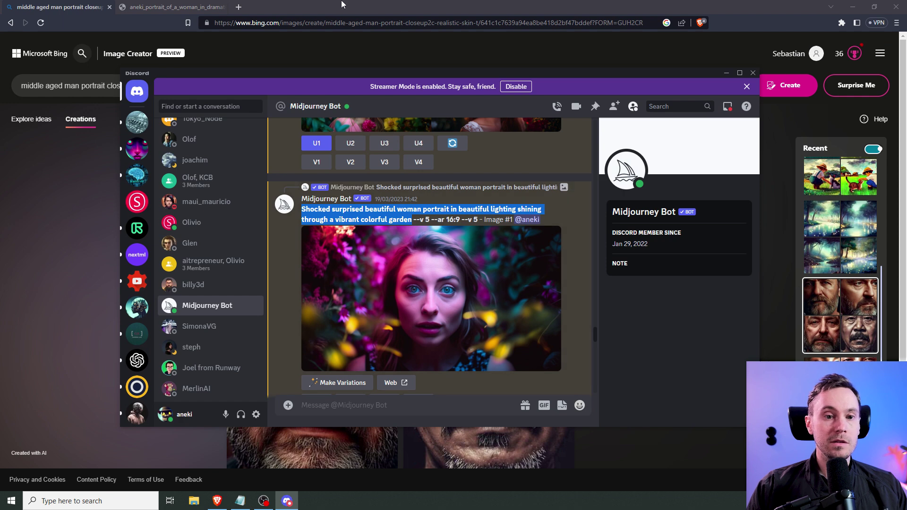
click(341, 5)
key(ctrl+a)
key(ctrl+v)
Generate images for 'Shocked surprised beautiful woman portrait in beautiful lighting shining through a vibrant colorful garden'.
click(771, 86)
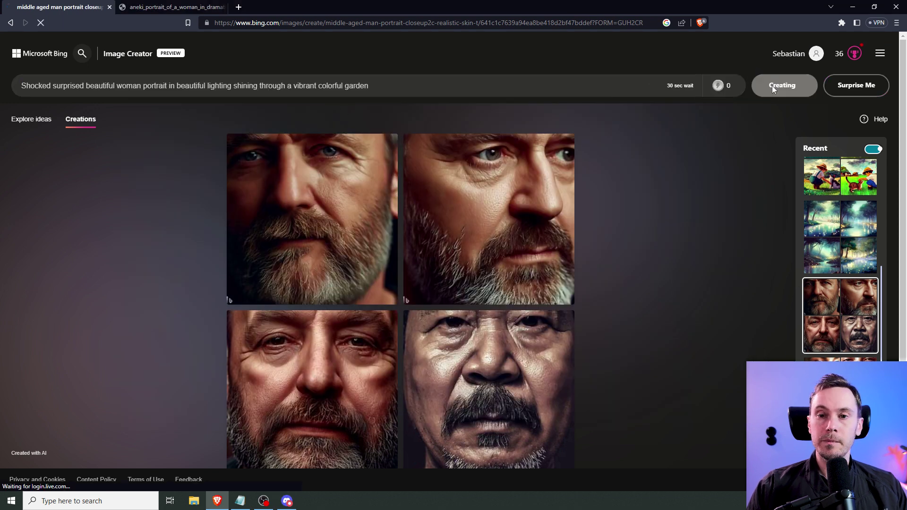